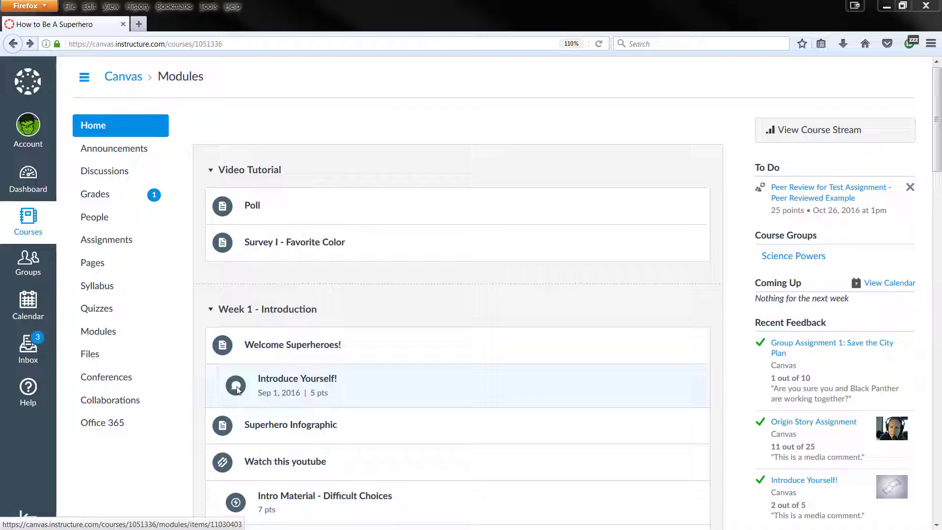
- Open the Introduce Yourself! discussion from Modules and start an empty reply
click(297, 384)
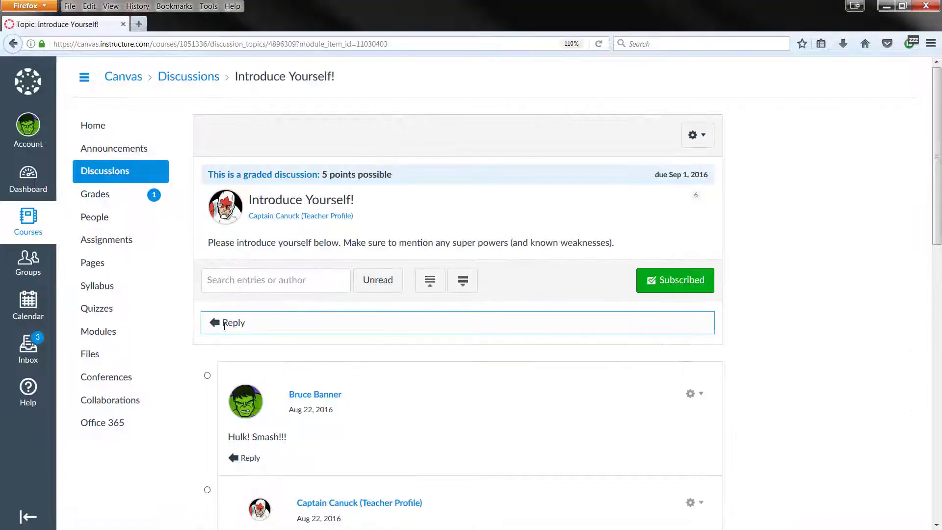
click(234, 322)
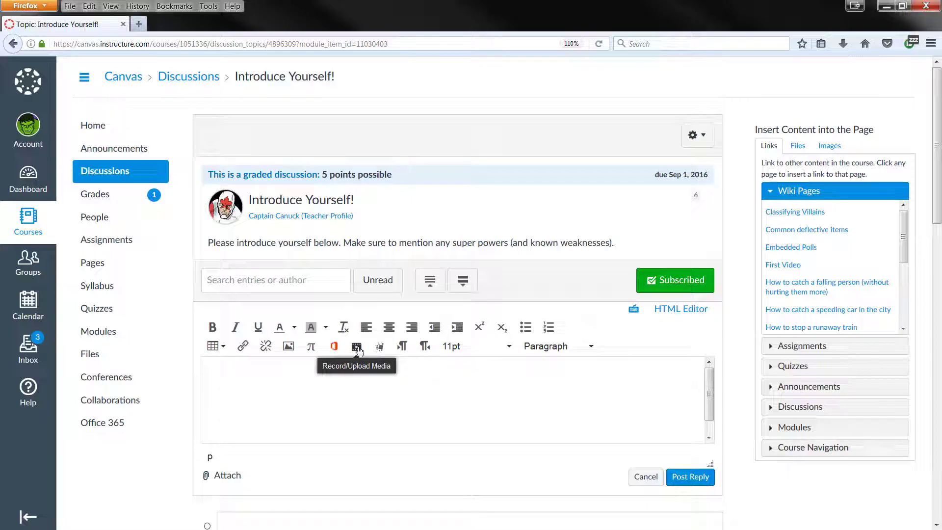
- Open the Record/Upload Media dialog, allow Flash camera and microphone access, and list the cameras
click(357, 346)
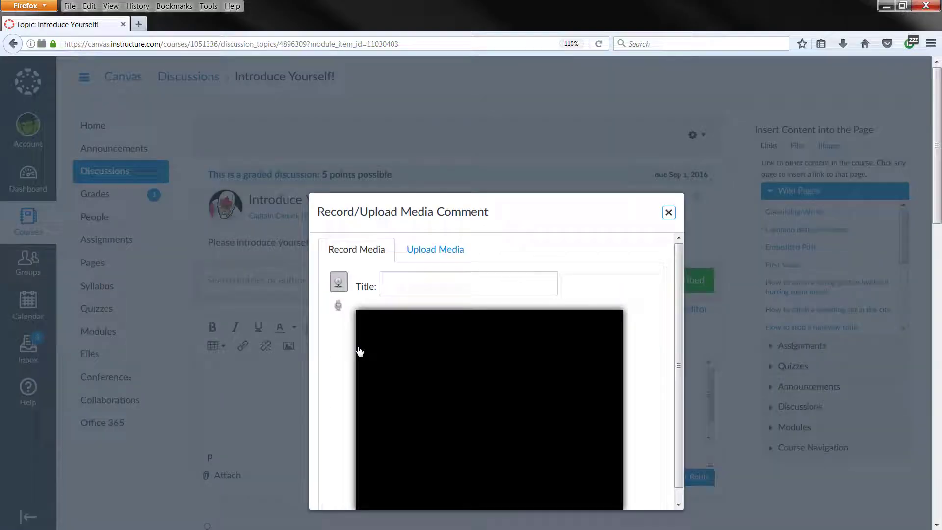
scroll(546, 295, down, 2)
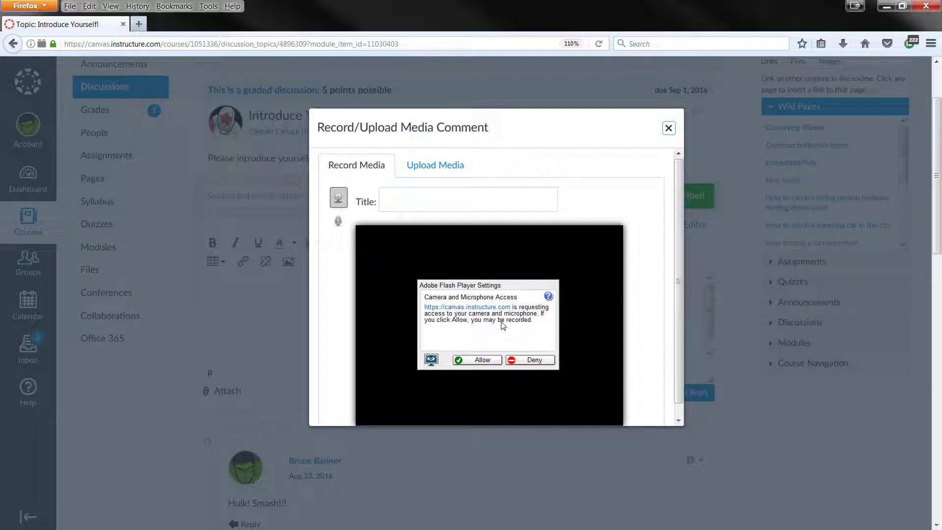
click(484, 364)
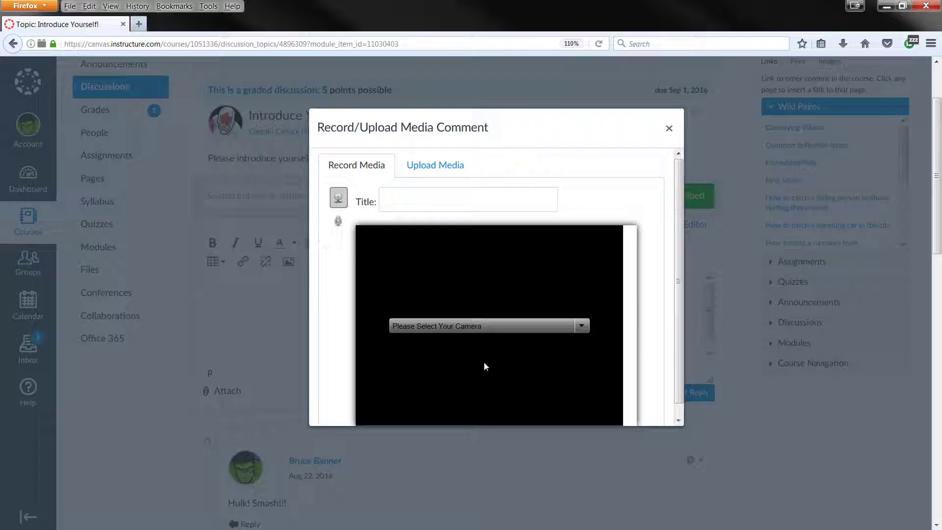
click(582, 326)
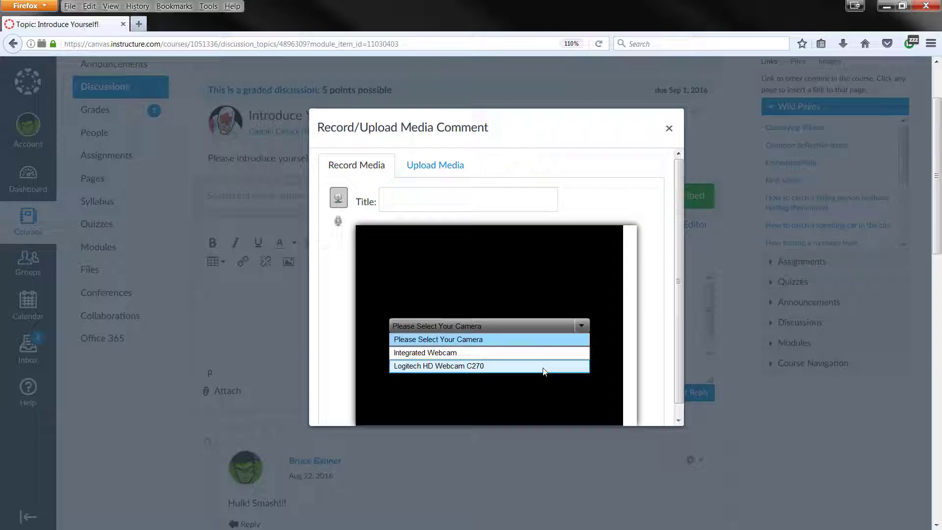
- Select the Logitech HD Webcam C270 and record a 6-second first clip
click(454, 367)
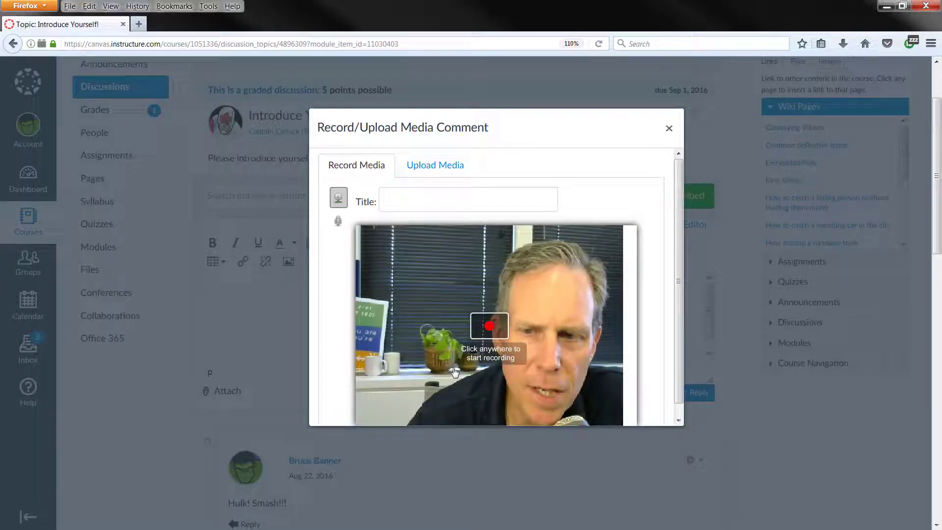
scroll(678, 289, down, 1)
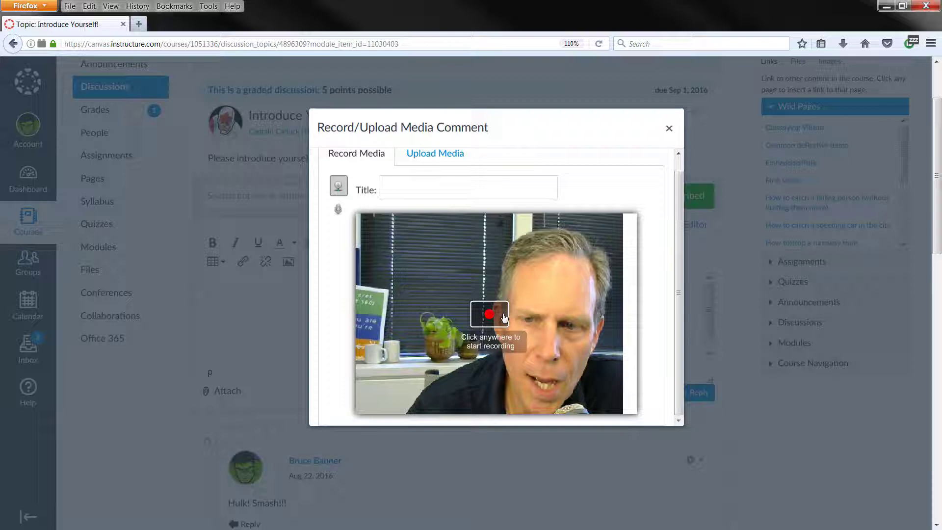
click(488, 320)
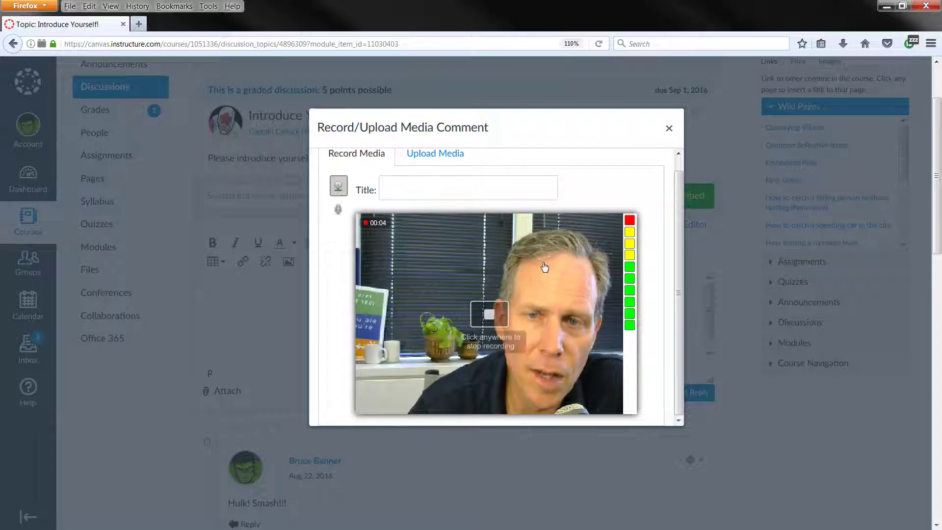
click(488, 316)
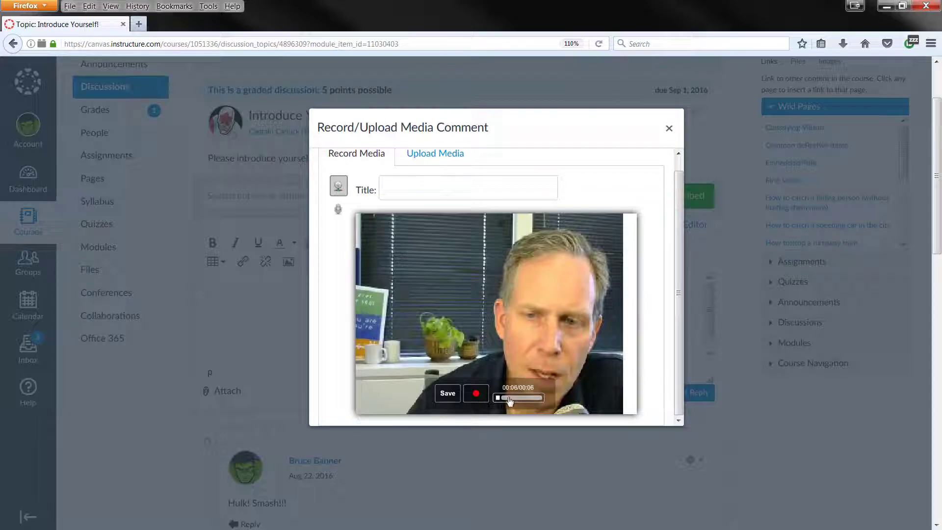
- Discard the 6-second take and record a new 13-second clip
click(480, 397)
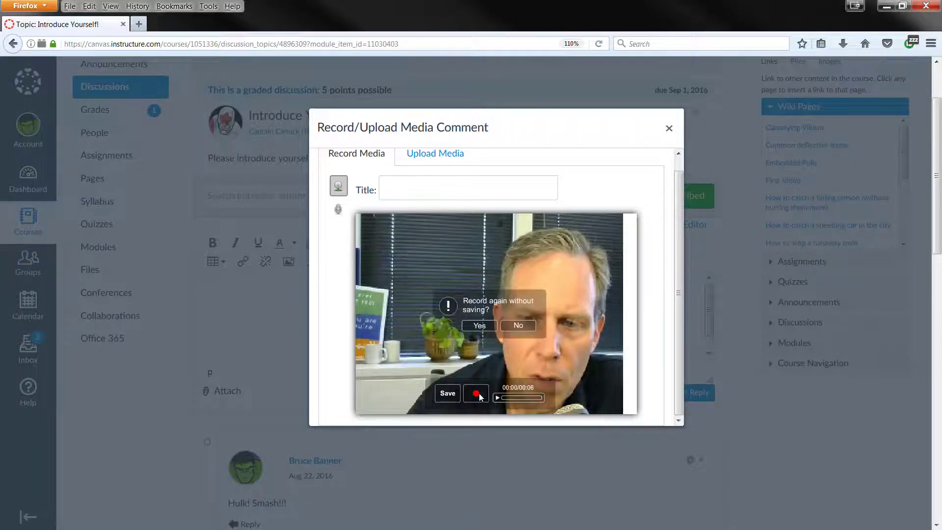
click(478, 330)
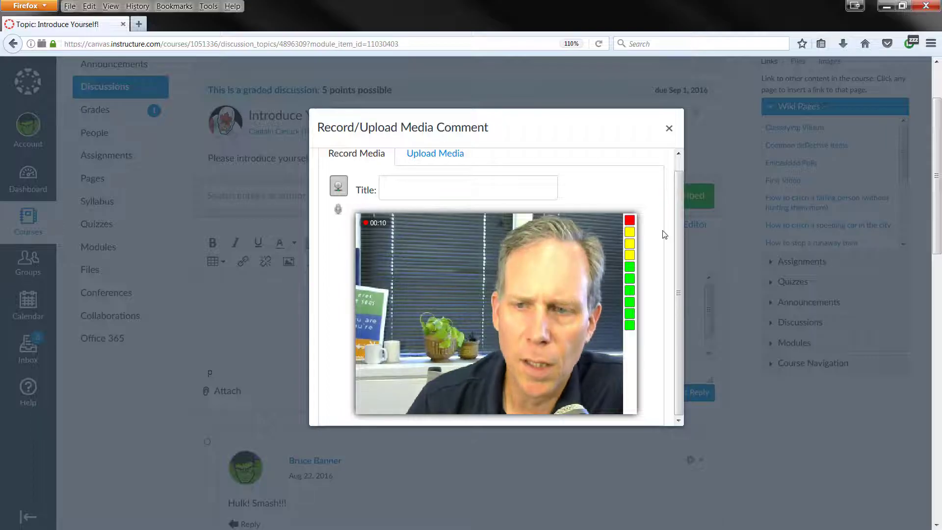
click(433, 357)
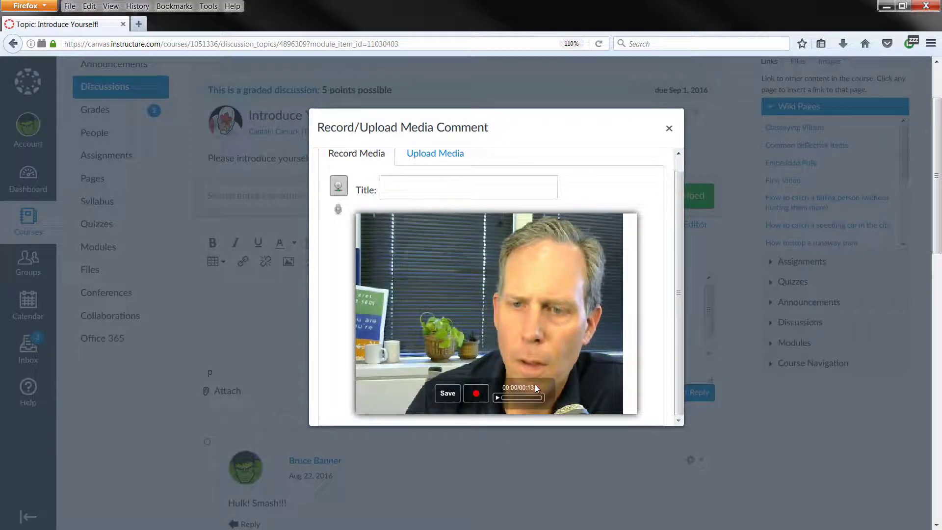
- Play back the 13-second clip and dismiss the Flash Player context menu
click(501, 404)
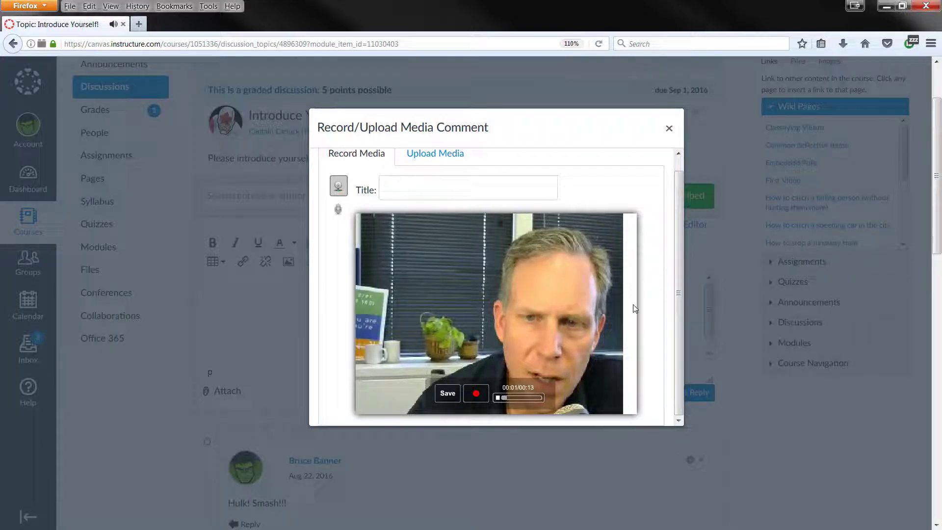
right_click(491, 365)
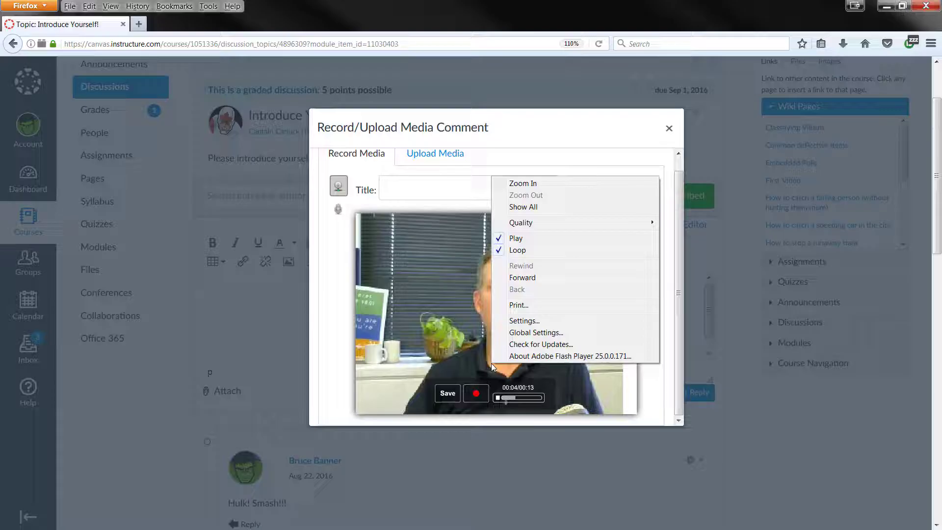
click(528, 369)
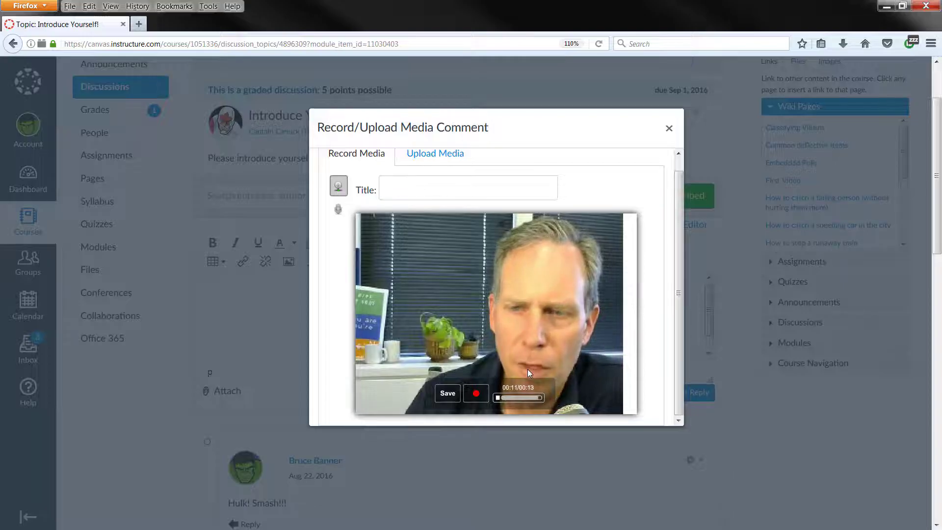
- In Flash Player Settings, set the microphone to the HD Webcam C270
right_click(552, 319)
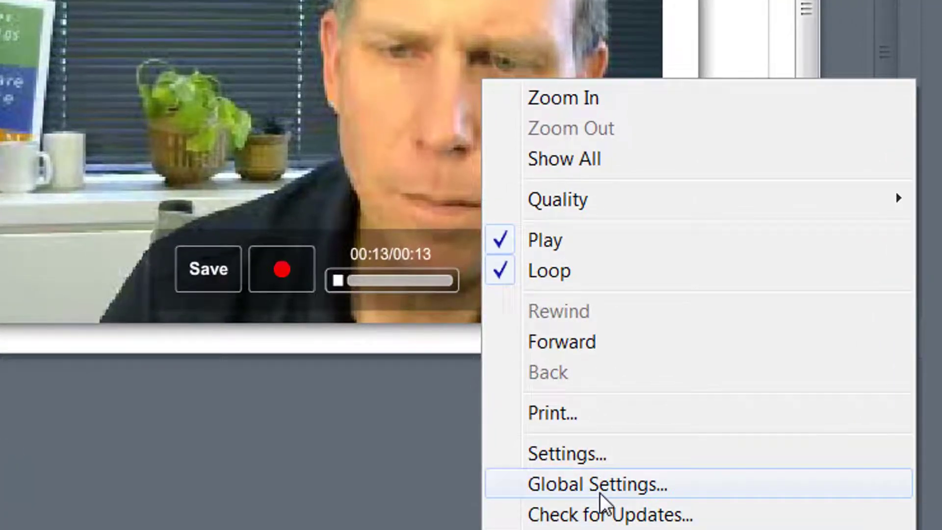
click(595, 456)
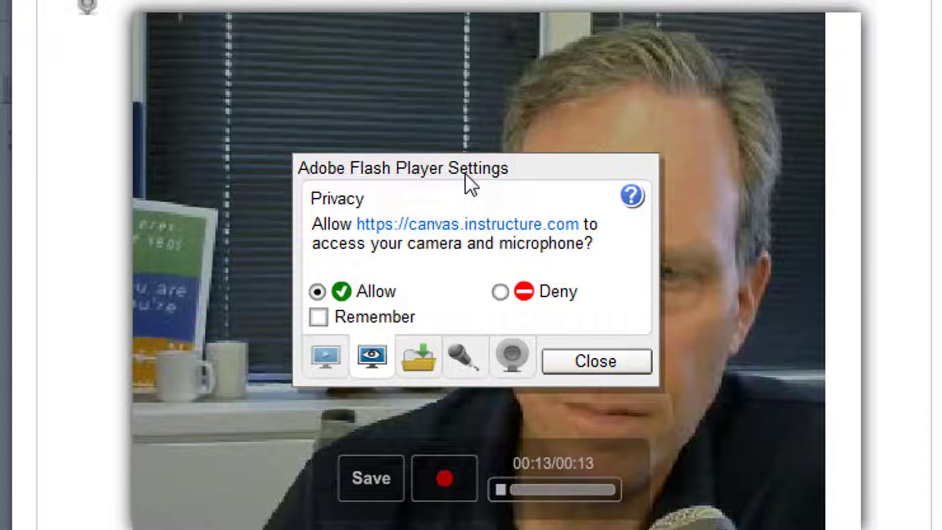
click(468, 369)
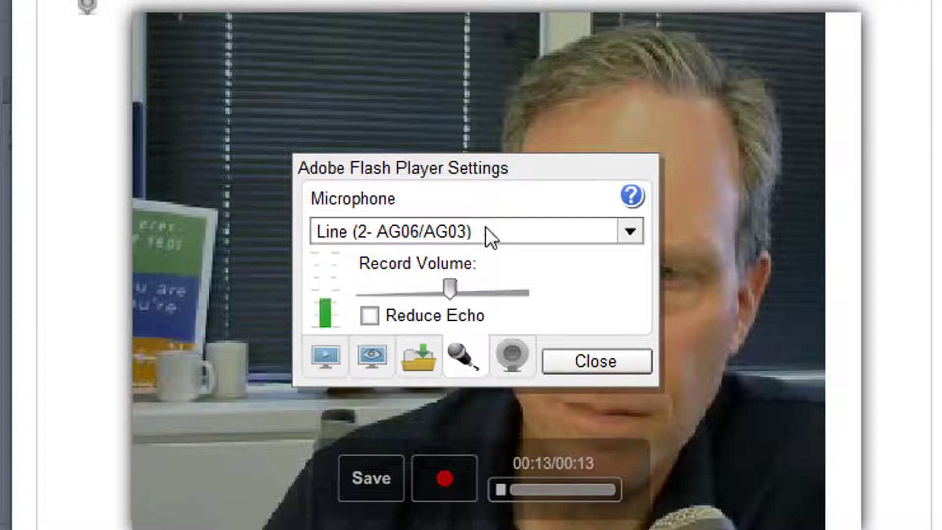
click(540, 228)
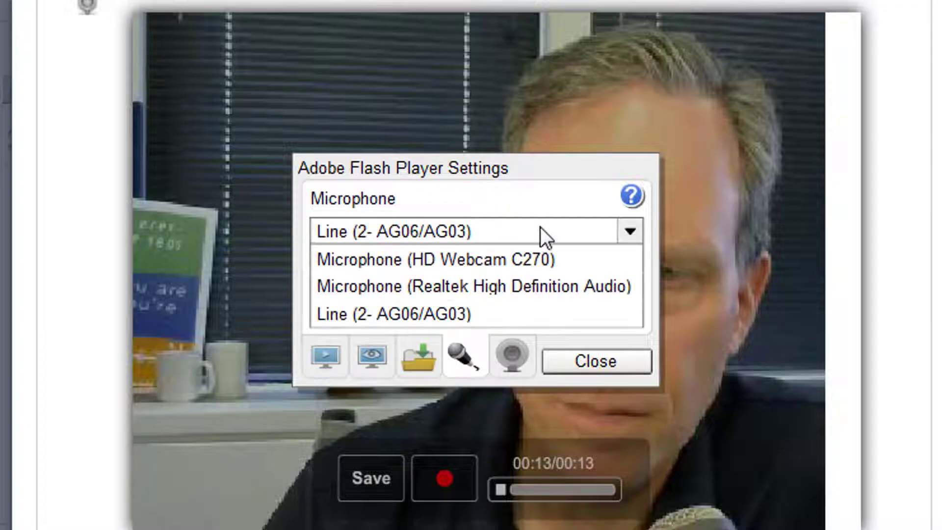
click(476, 260)
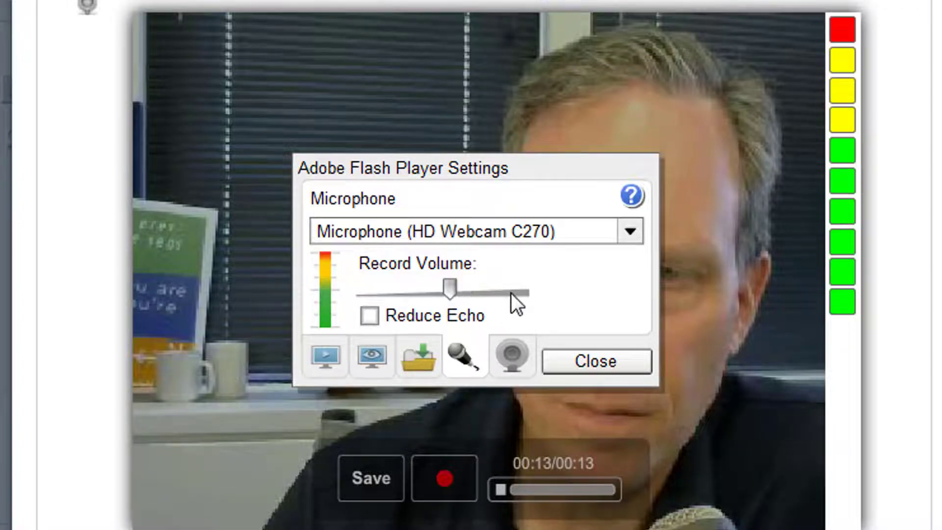
- Lower the Record Volume slider to a moderate level
mouse_move(448, 284)
mouse_down()
mouse_move(398, 290)
mouse_move(435, 286)
mouse_up()
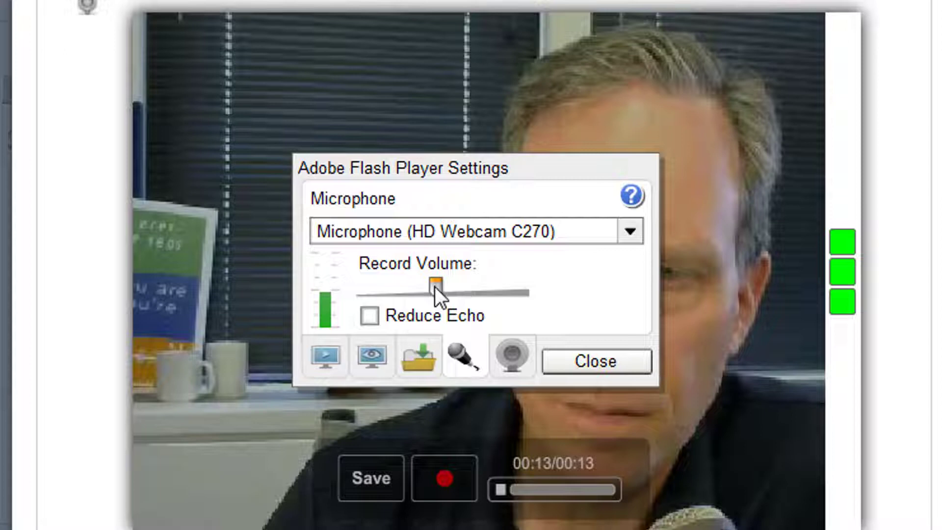
click(451, 291)
drag(449, 290, 438, 294)
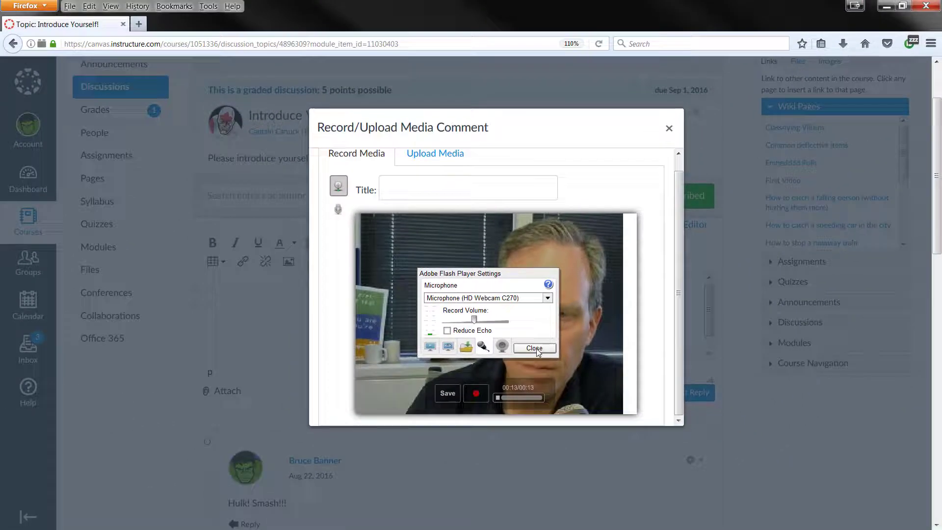
- Close Flash settings and record a fresh 12-second clip over the previous take
click(534, 348)
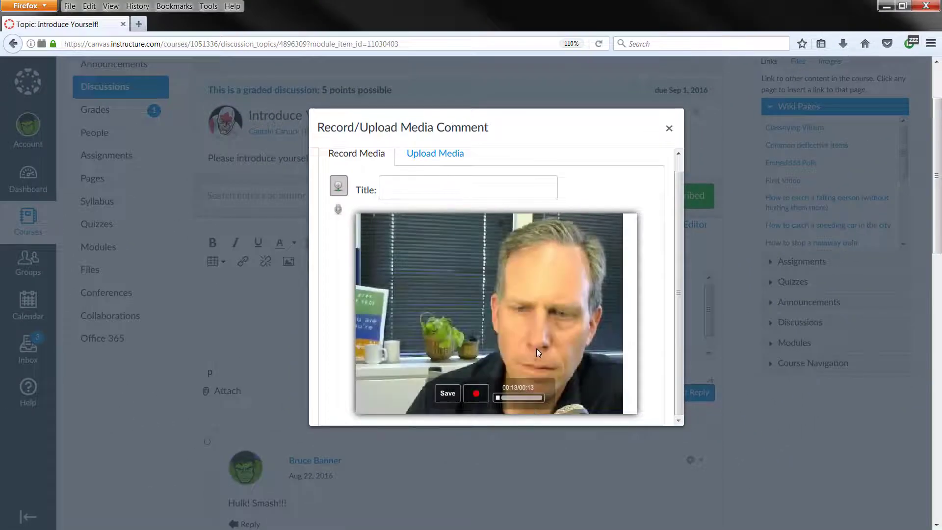
click(475, 395)
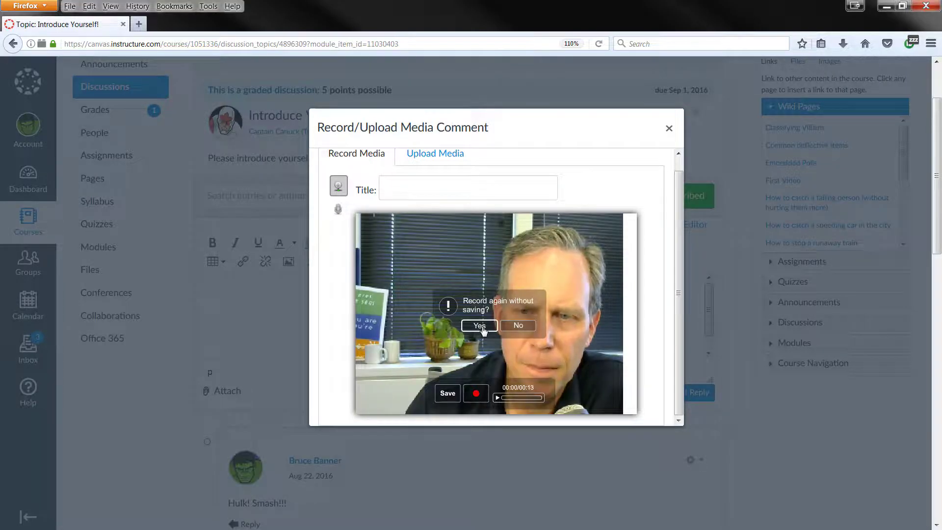
click(481, 326)
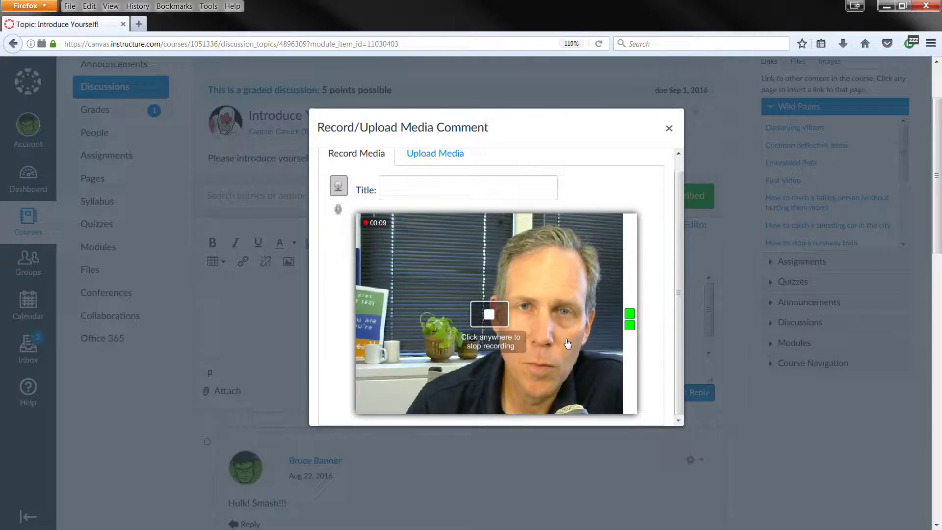
click(499, 320)
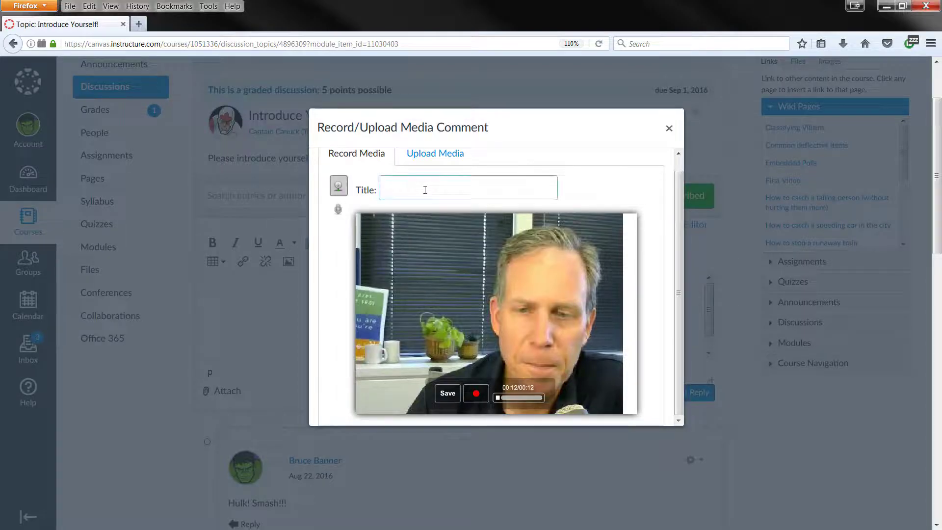
- Title the recording 'My video response' and save it into the reply
text(My video response)
click(454, 395)
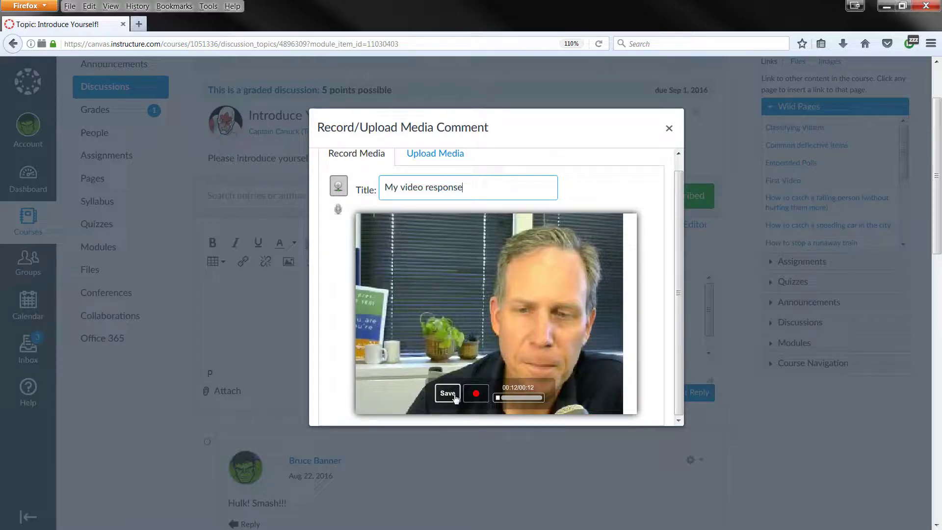
click(454, 395)
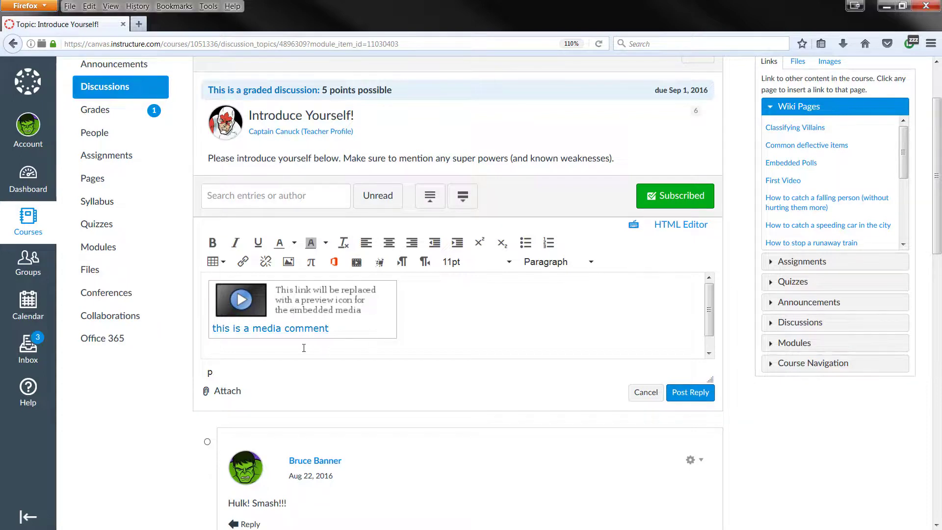
- Add the note 'Notes' on a new line below the video and post the reply
key(Return)
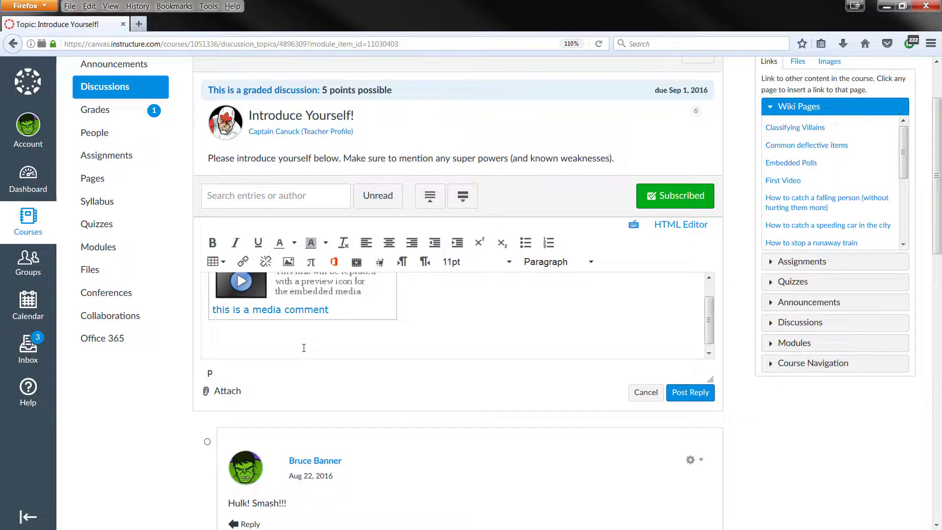
text(Notes....)
click(690, 392)
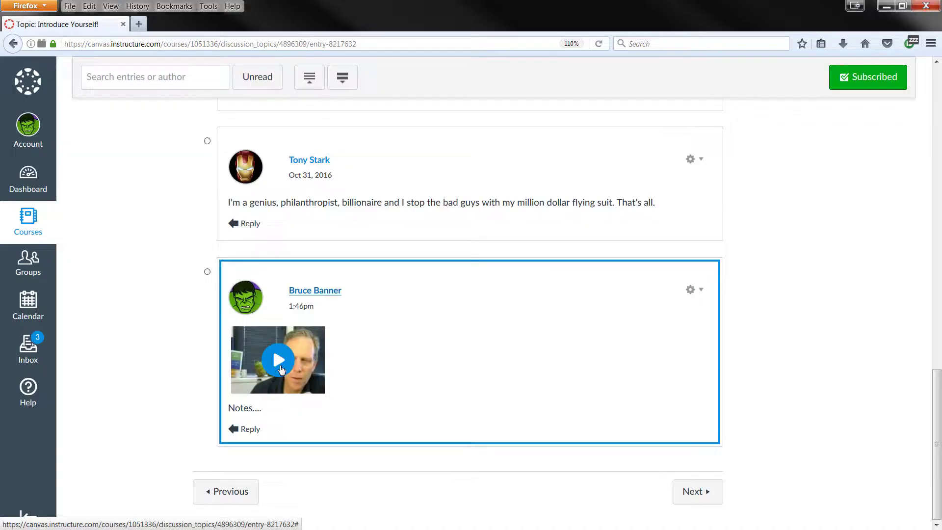
- Play the posted reply's video and pause it at 00:10 of 00:12
scroll(499, 407, up, 15)
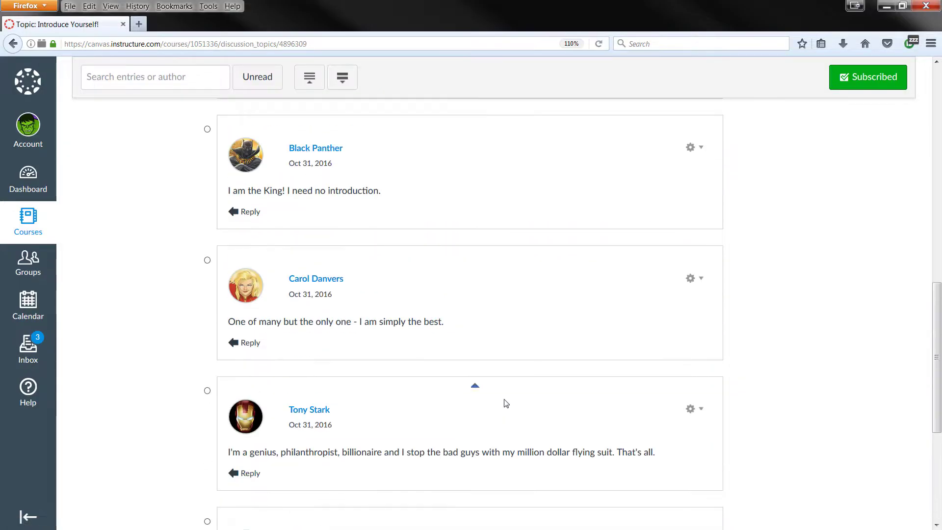
scroll(505, 412, down, 5)
scroll(505, 413, down, 10)
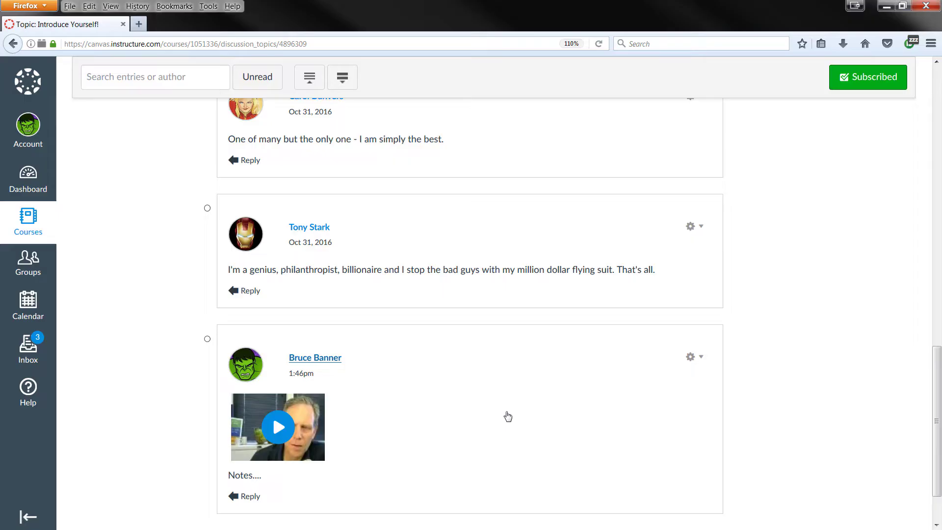
click(293, 371)
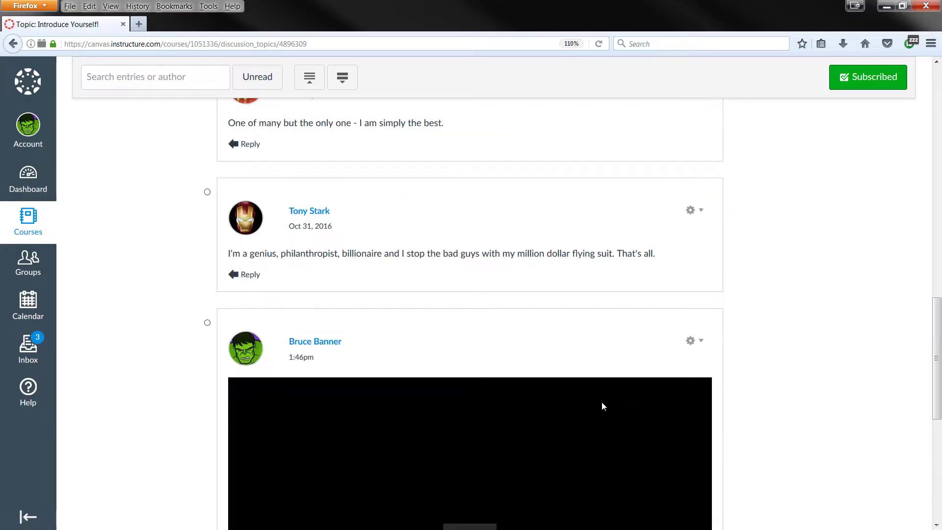
scroll(774, 407, down, 5)
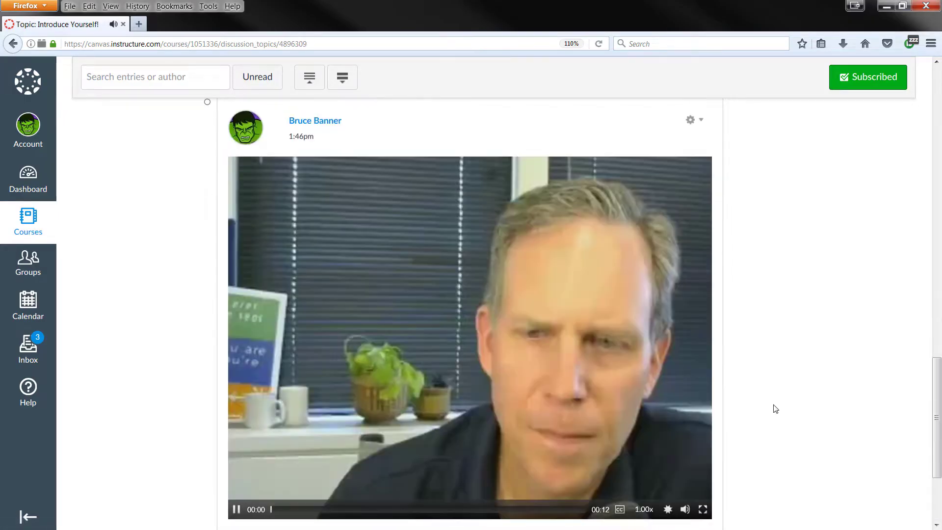
click(236, 510)
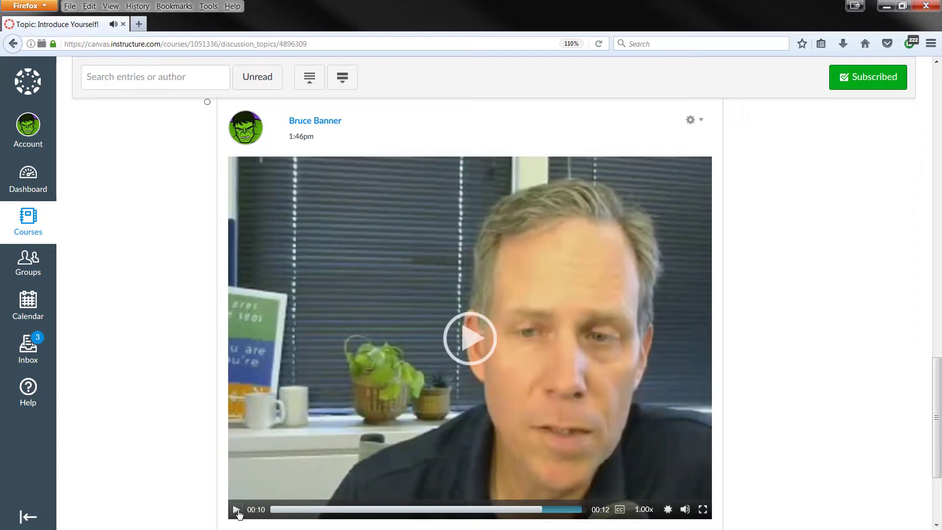
scroll(746, 444, down, 3)
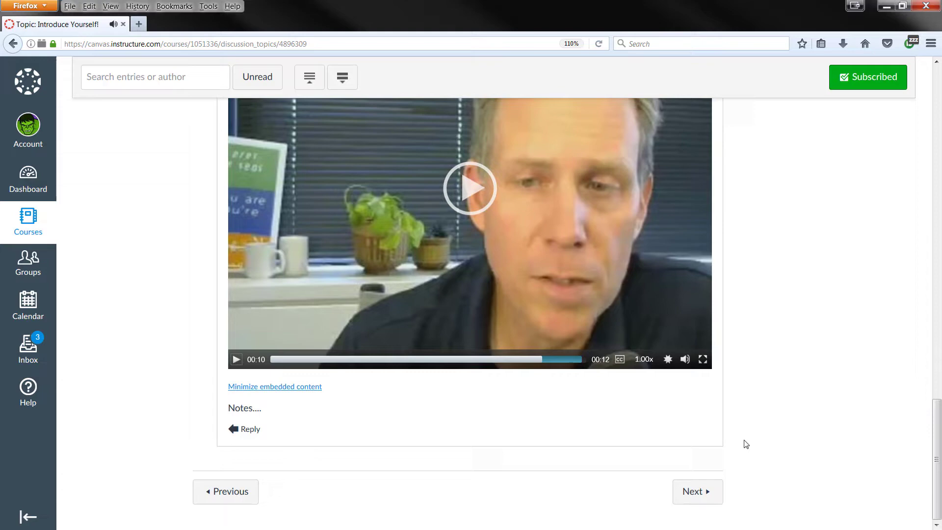
scroll(745, 446, up, 6)
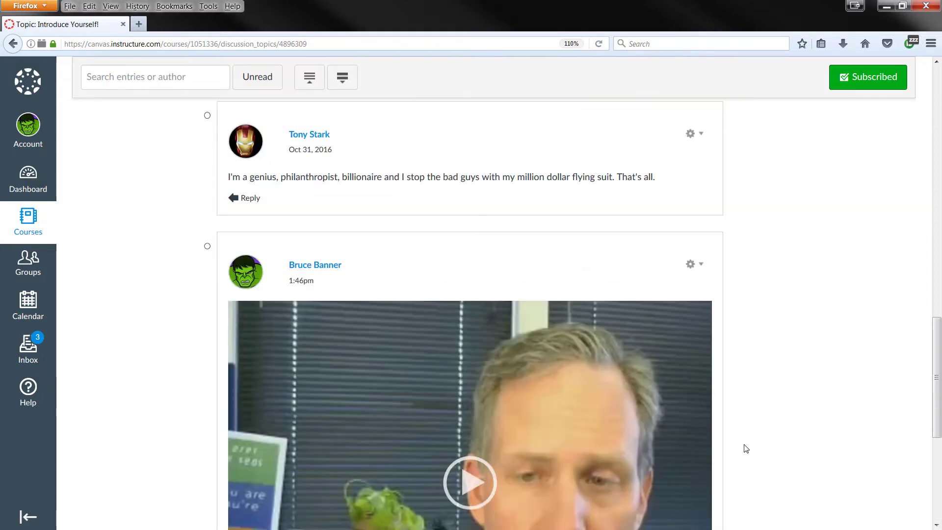
scroll(745, 448, down, 3)
scroll(745, 448, up, 1)
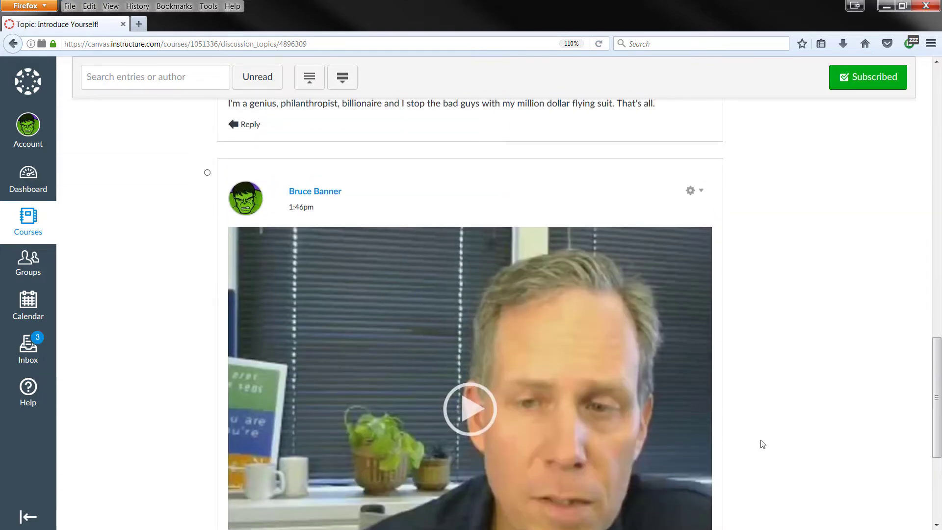